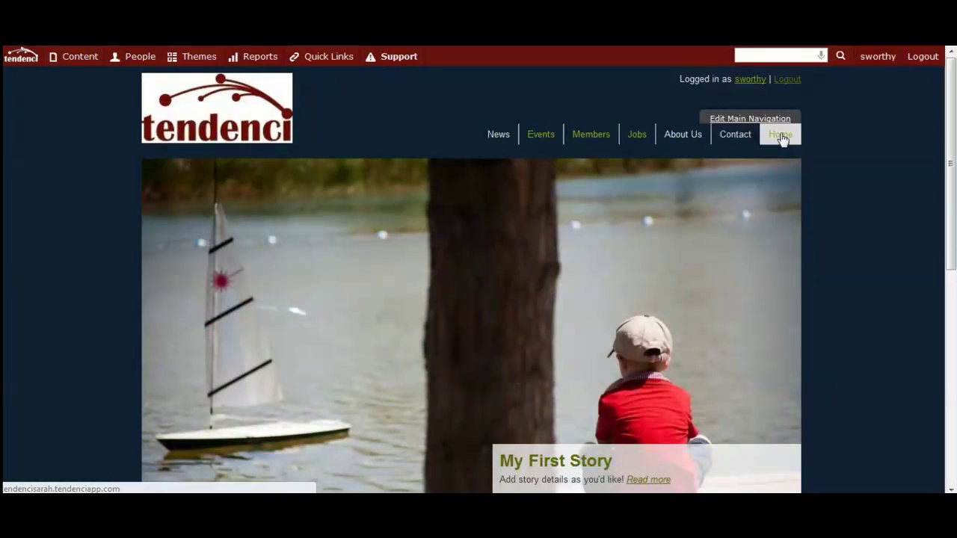
- Edit the main navigation to move the News item between Log In and Jobs, and save all navigation items
click(744, 121)
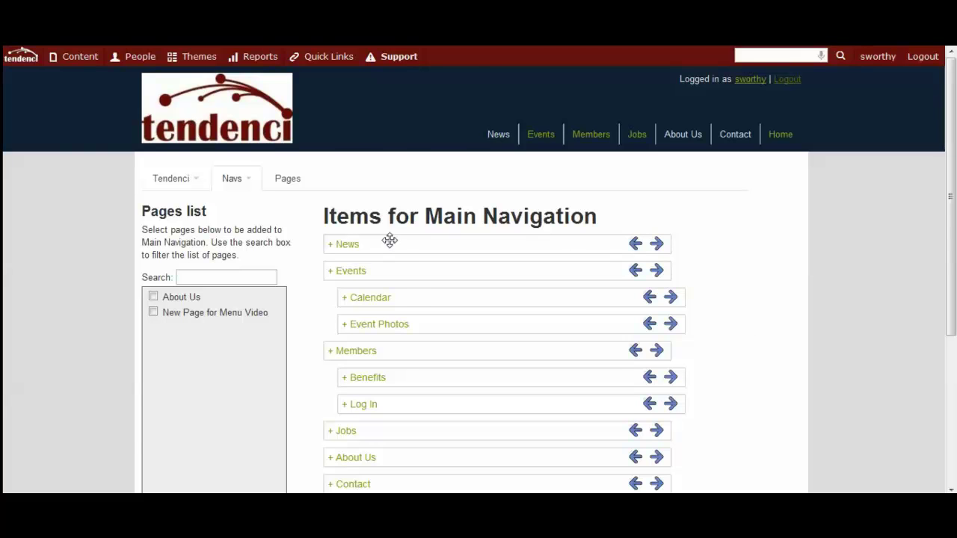
scroll(390, 240, down, 2)
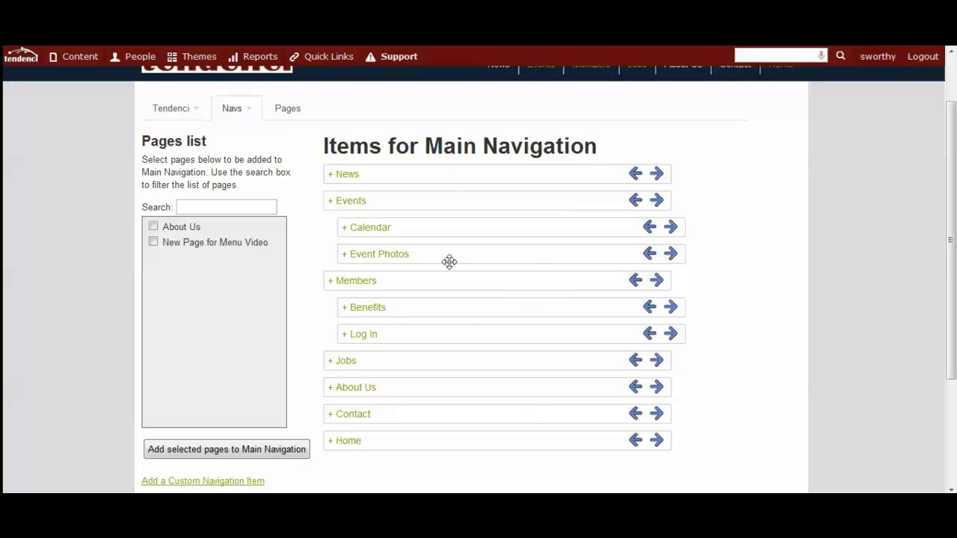
drag(442, 170, 444, 332)
scroll(553, 402, down, 2)
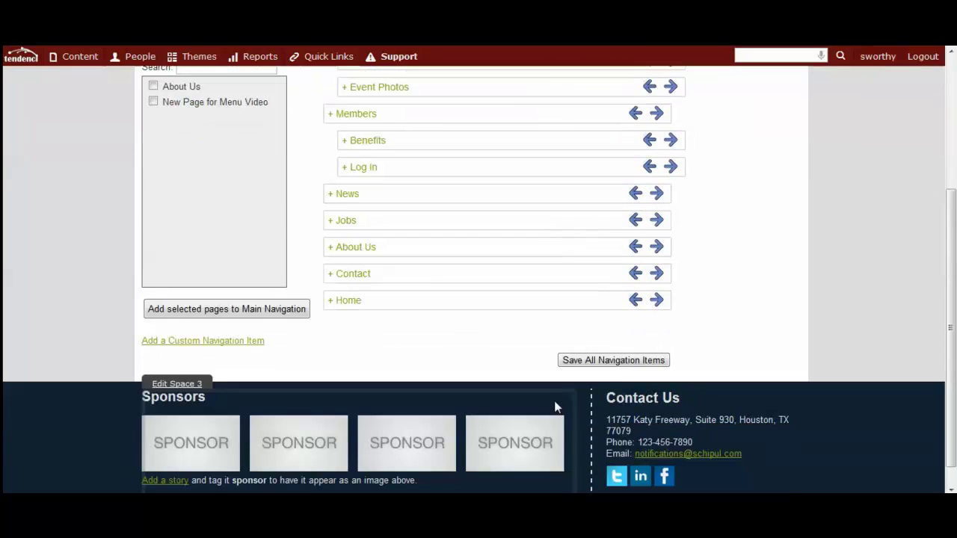
click(615, 358)
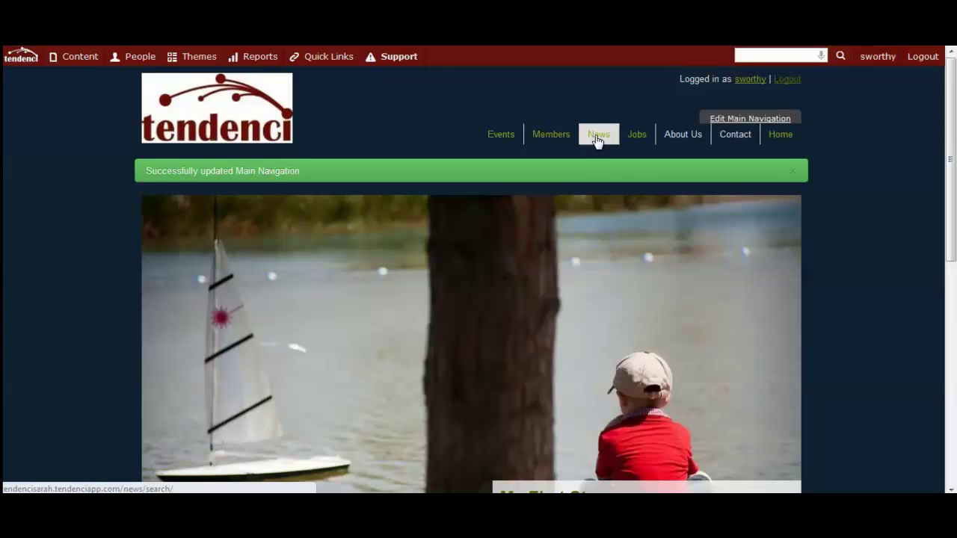
- Promote the Calendar sub-item under Events to a top-level item in the main navigation and save all navigation items
click(732, 122)
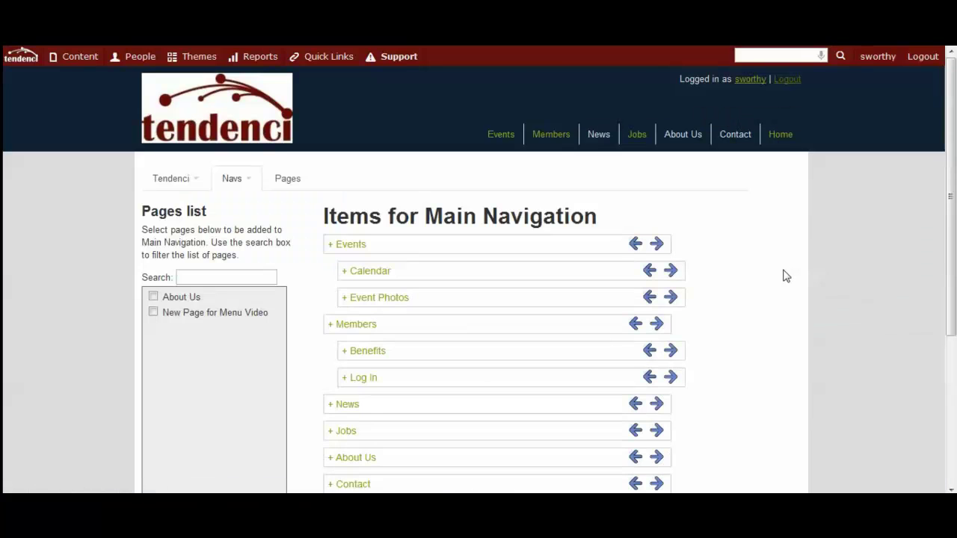
scroll(759, 281, down, 1)
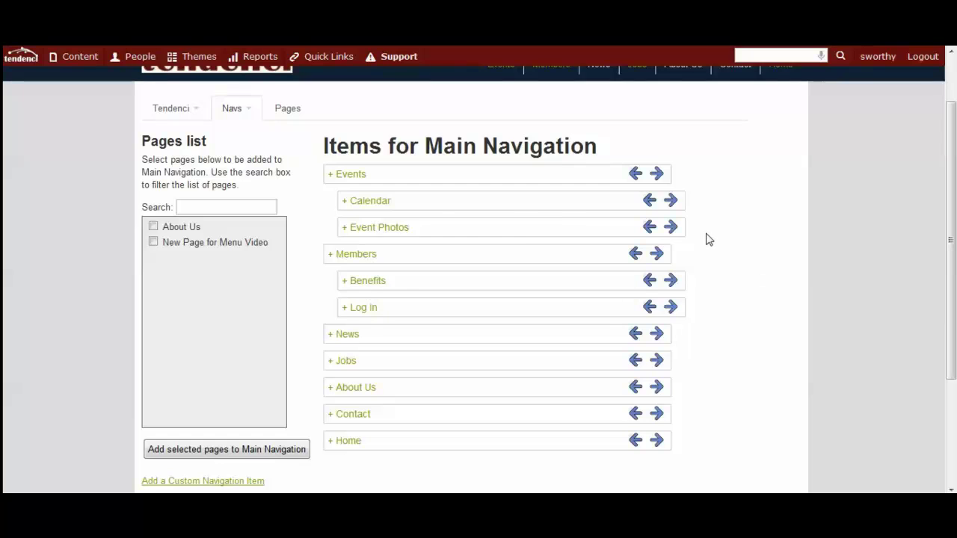
scroll(707, 238, up, 1)
mouse_move(499, 134)
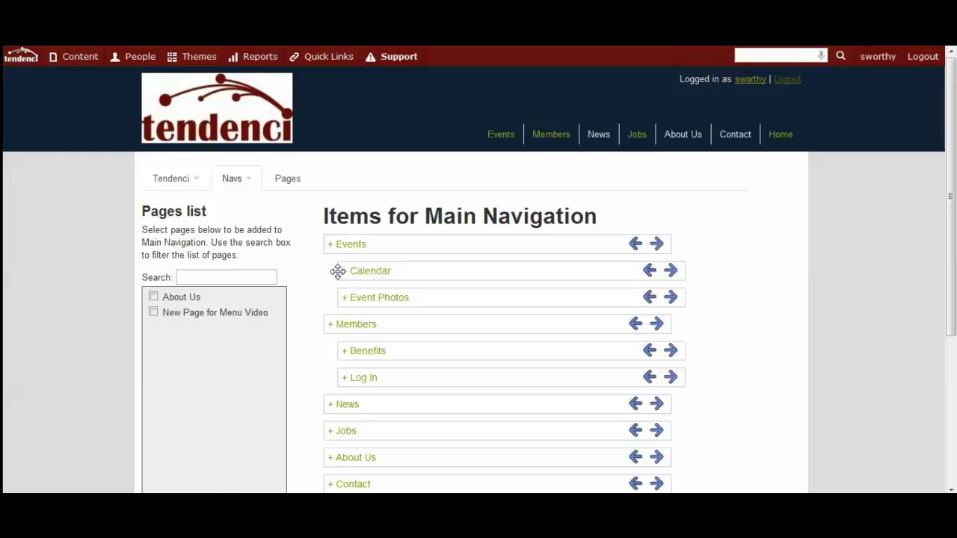
click(649, 272)
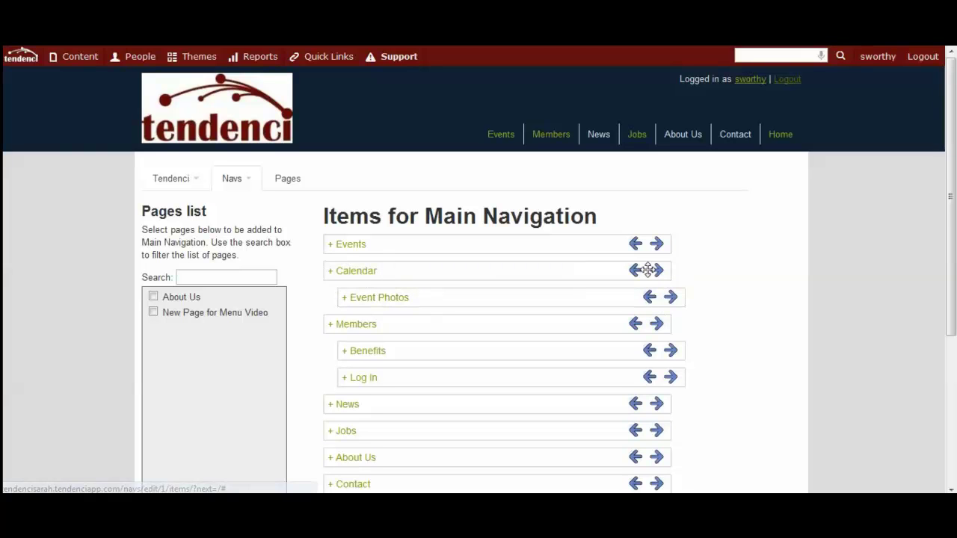
scroll(737, 280, down, 3)
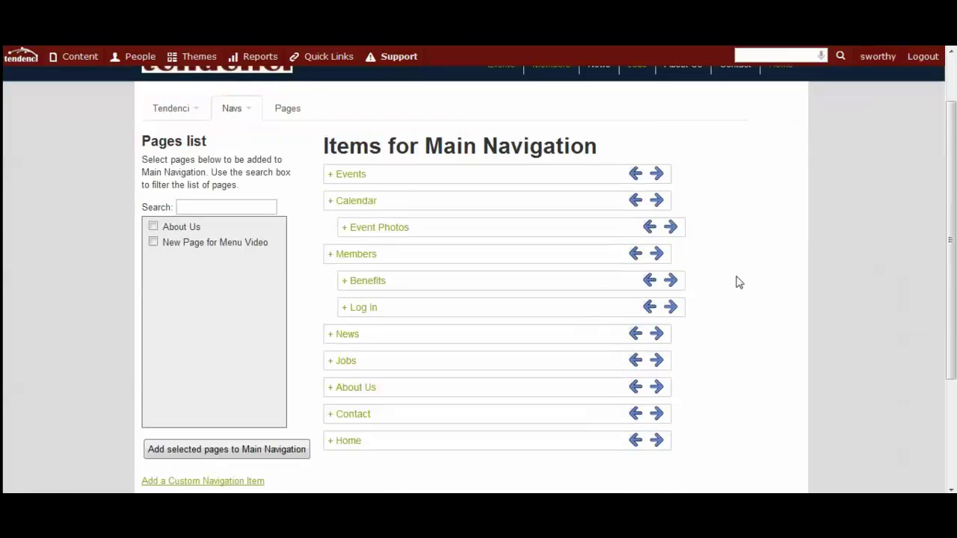
click(606, 362)
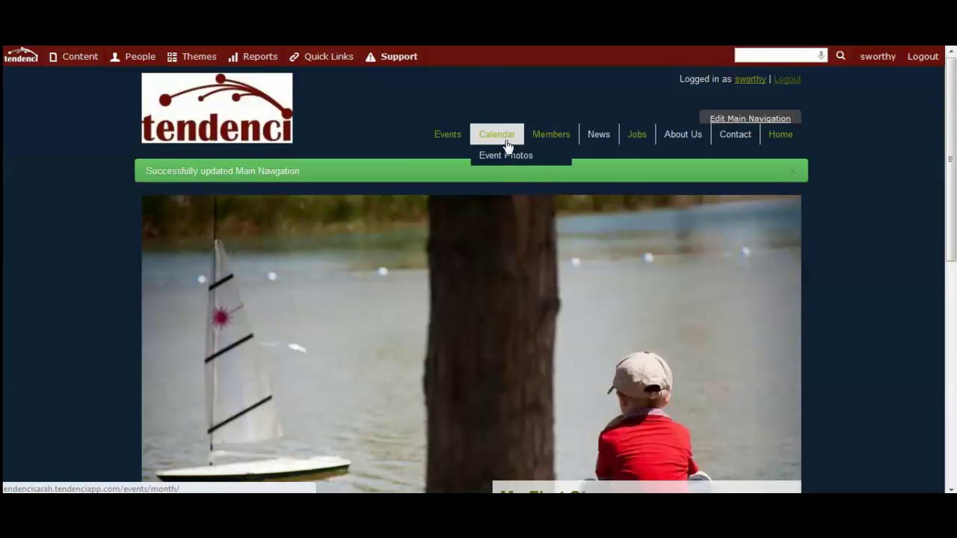
- Add the page New Page for Menu Video to the main navigation, place it between News and Jobs, and save
click(729, 119)
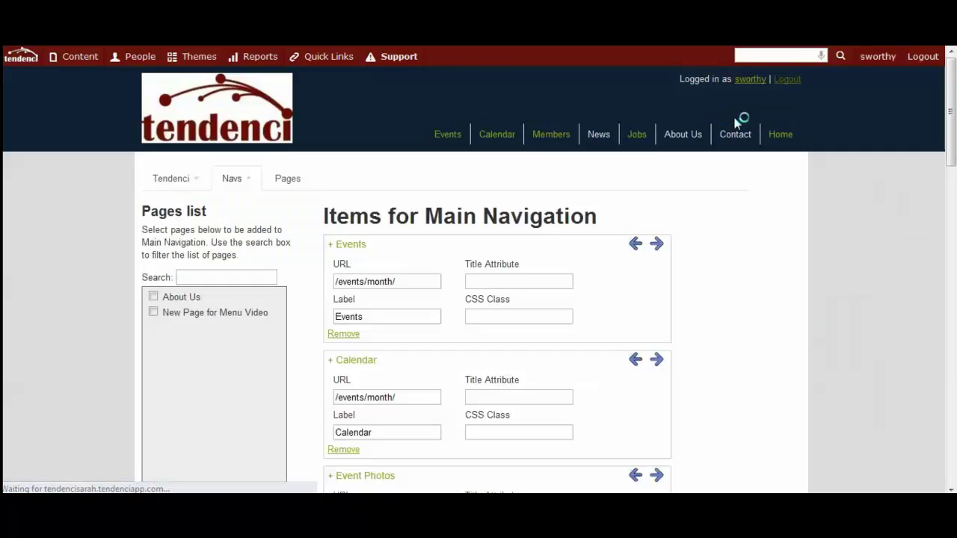
scroll(769, 294, down, 1)
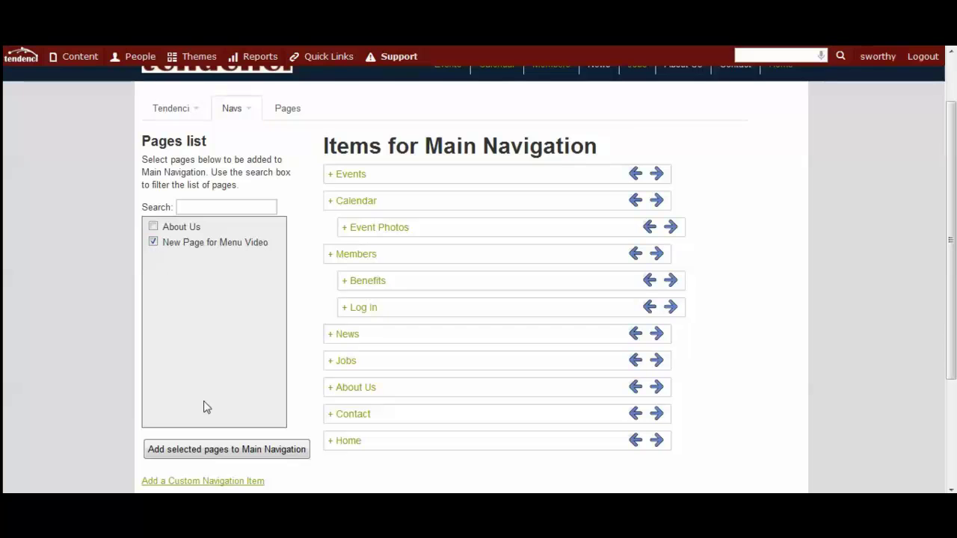
click(212, 450)
scroll(211, 448, down, 1)
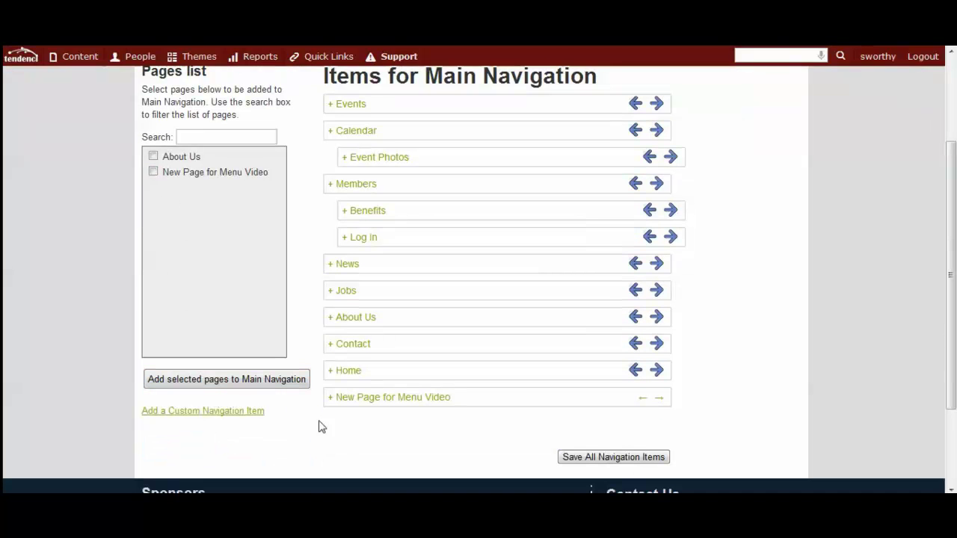
mouse_move(383, 403)
drag(384, 404, 382, 288)
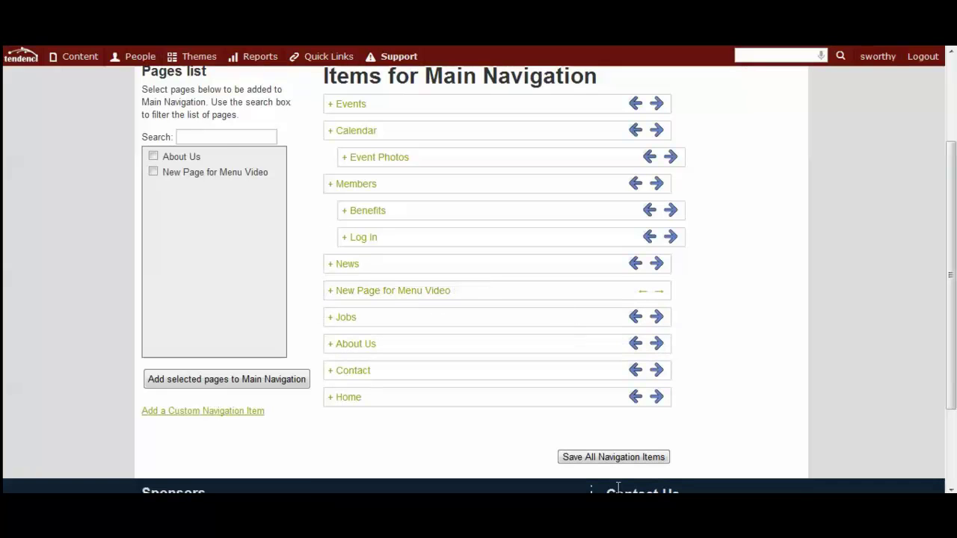
click(609, 457)
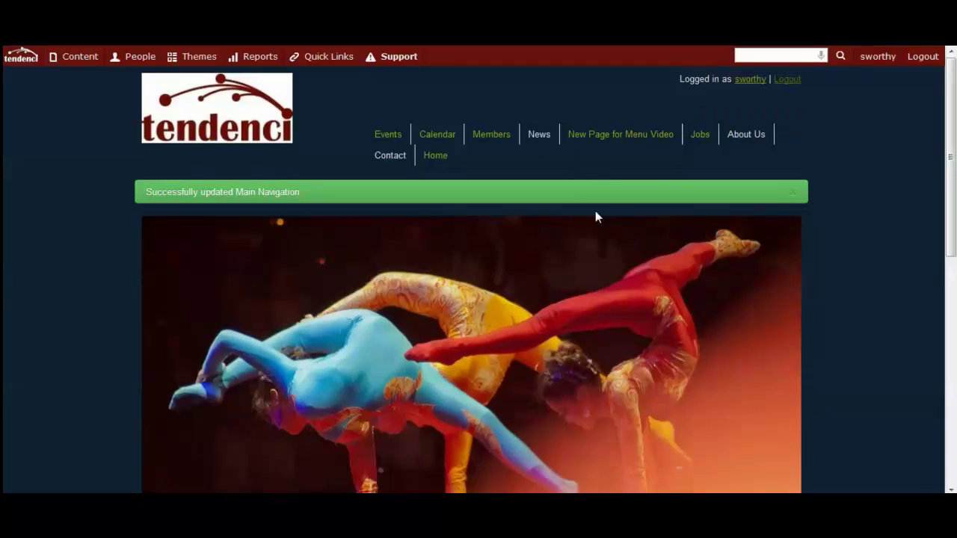
- Shorten the label of the New Page for Menu Video navigation item to "New Page" and save the navigation
click(743, 121)
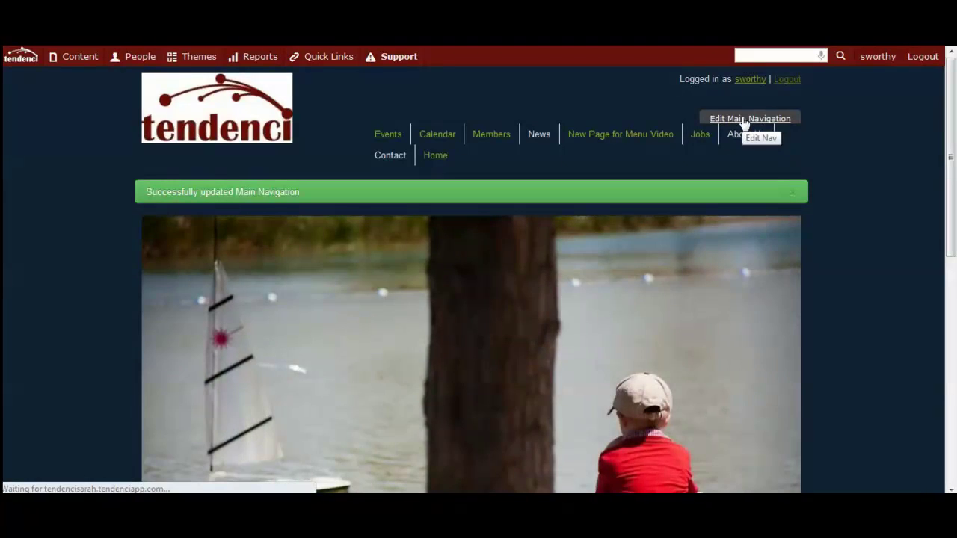
scroll(742, 322, down, 2)
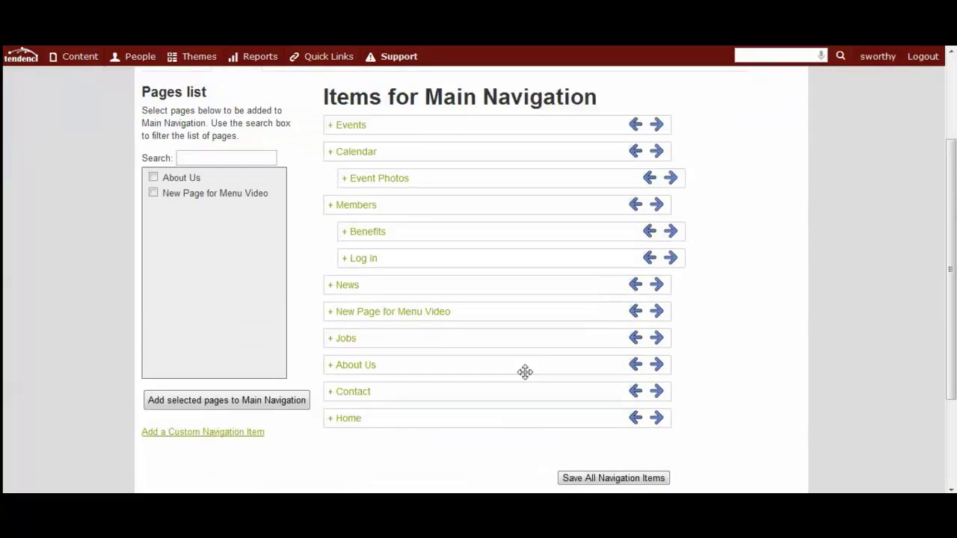
click(331, 312)
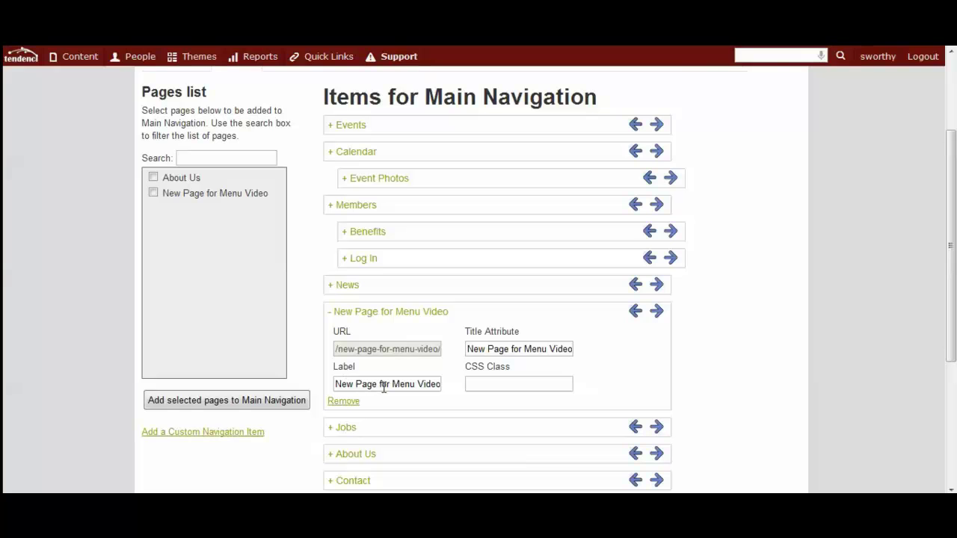
drag(377, 384, 469, 383)
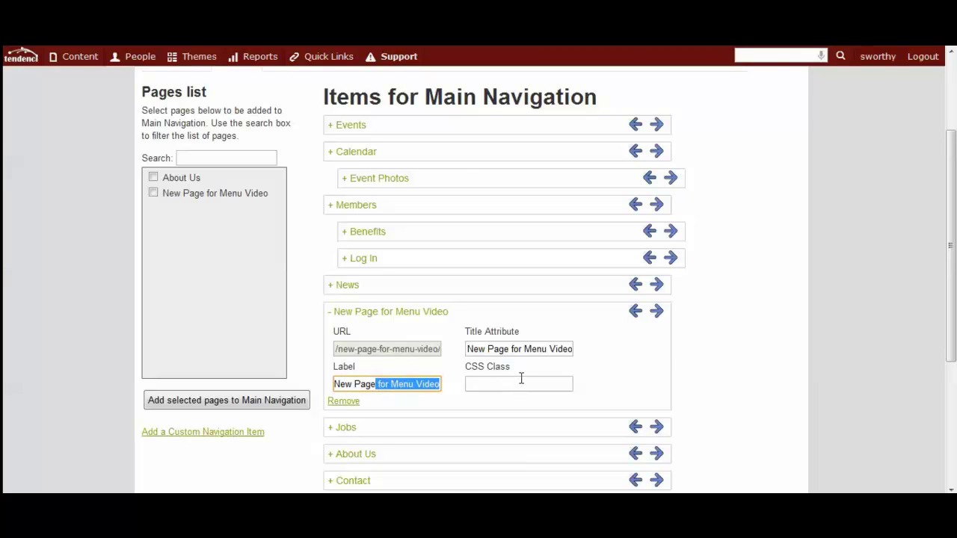
key(BackSpace)
scroll(565, 352, down, 3)
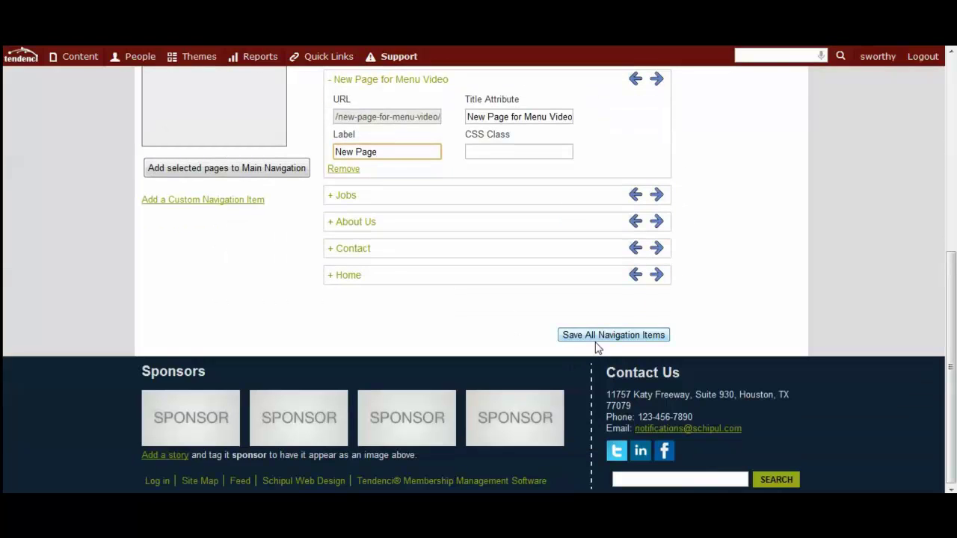
click(589, 336)
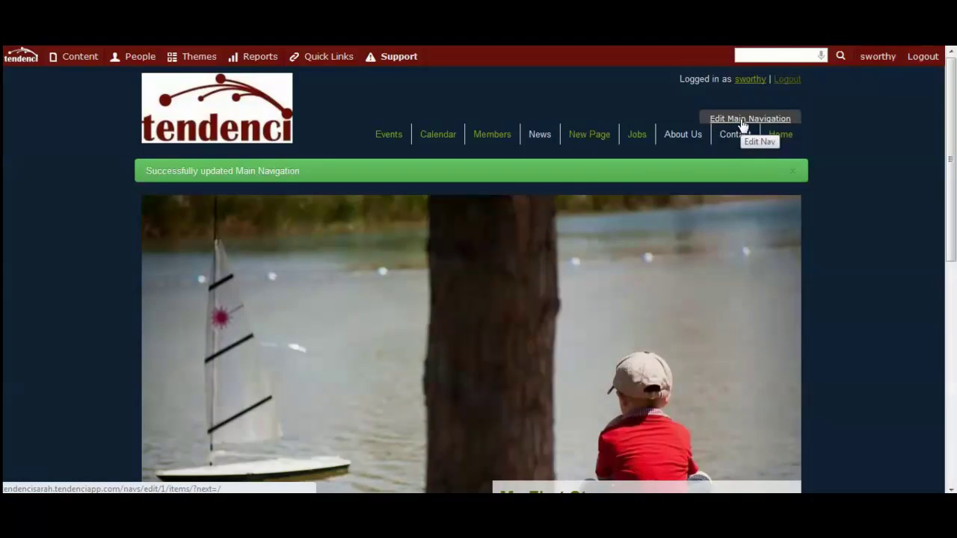
- Remove the New Page item from the main navigation and save all navigation items
click(741, 121)
scroll(736, 172, down, 3)
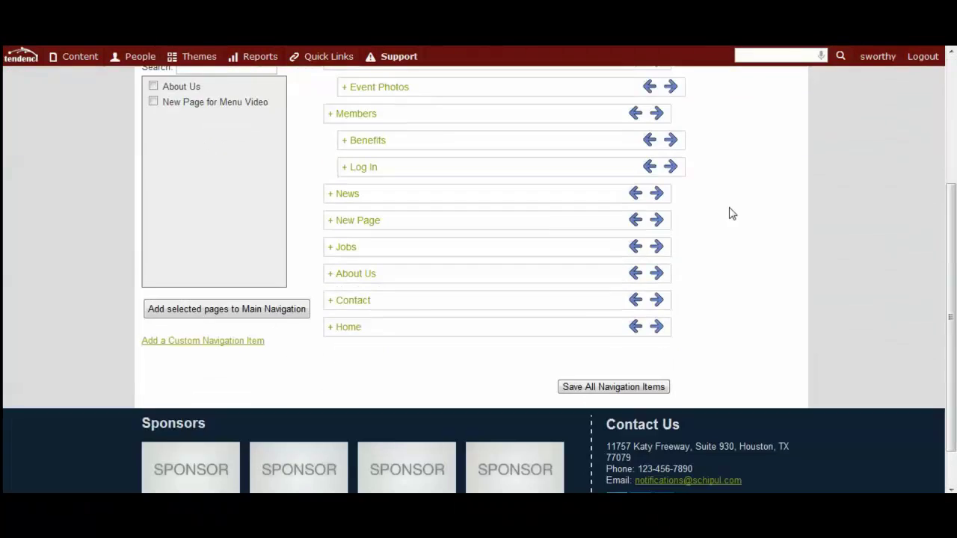
click(333, 222)
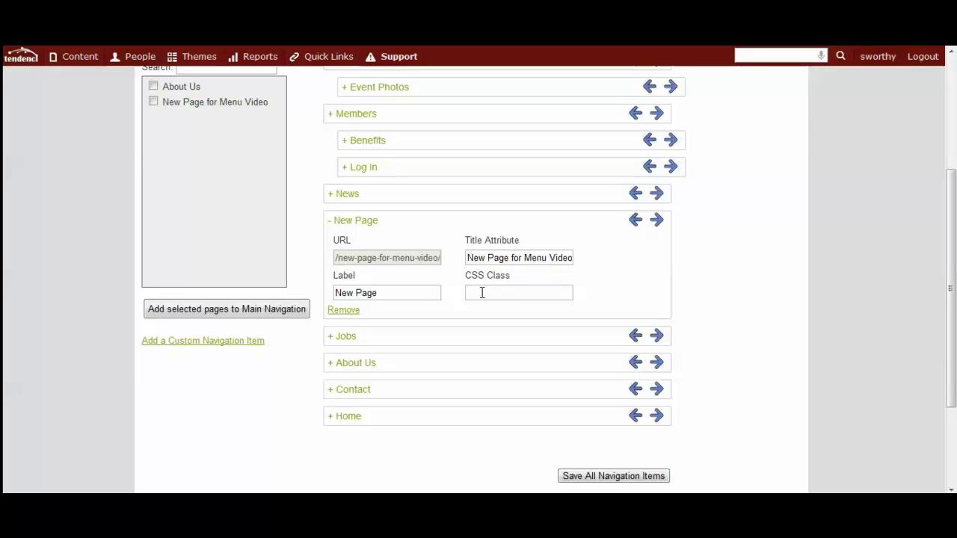
click(348, 311)
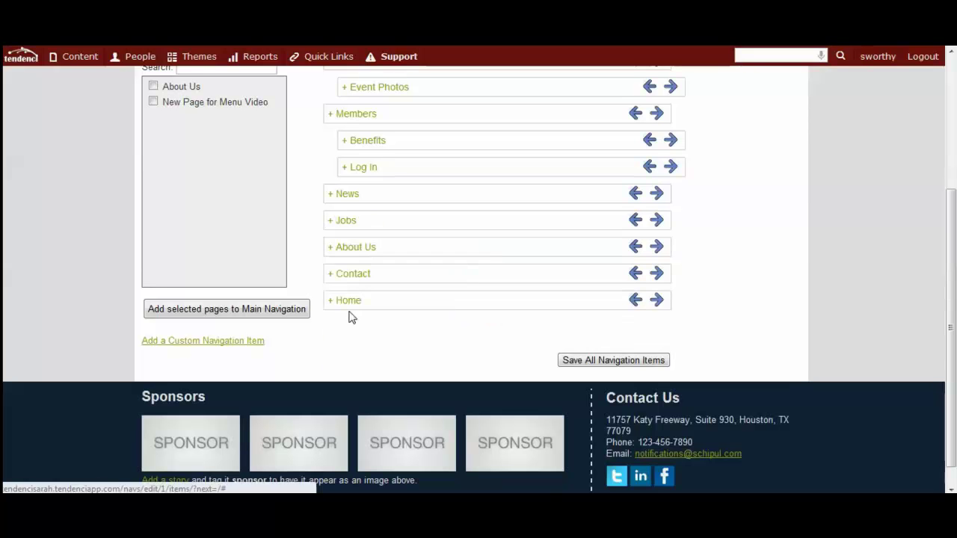
click(622, 360)
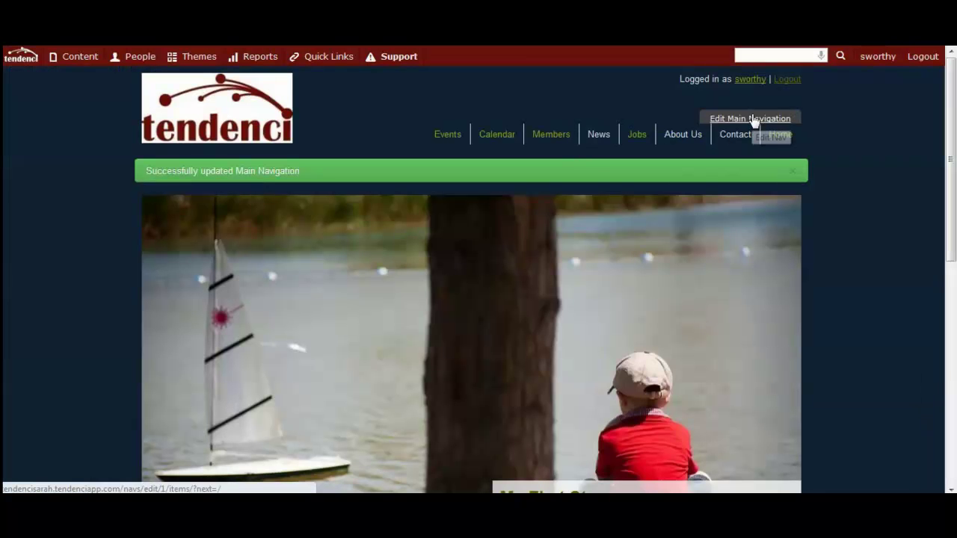
click(751, 117)
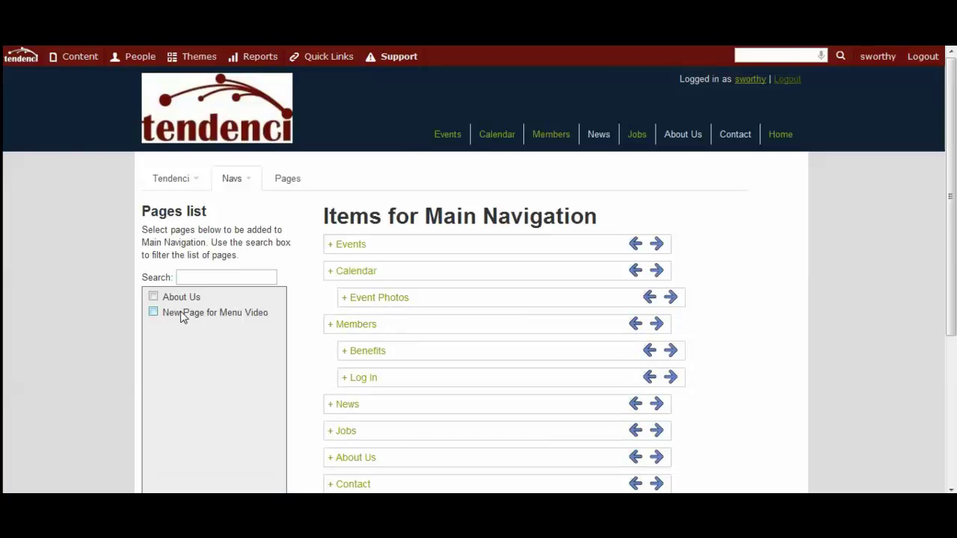
scroll(444, 397, down, 1)
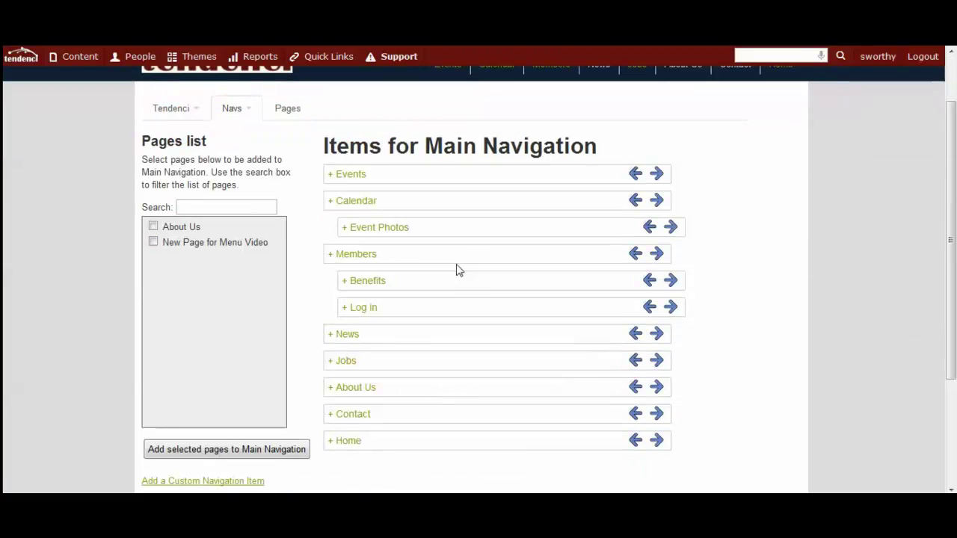
scroll(466, 256, down, 1)
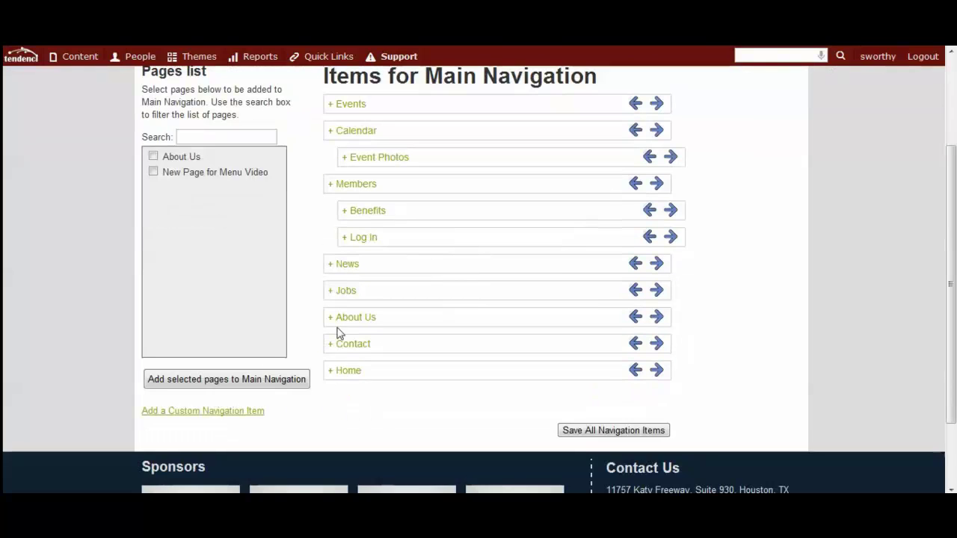
click(242, 412)
click(381, 417)
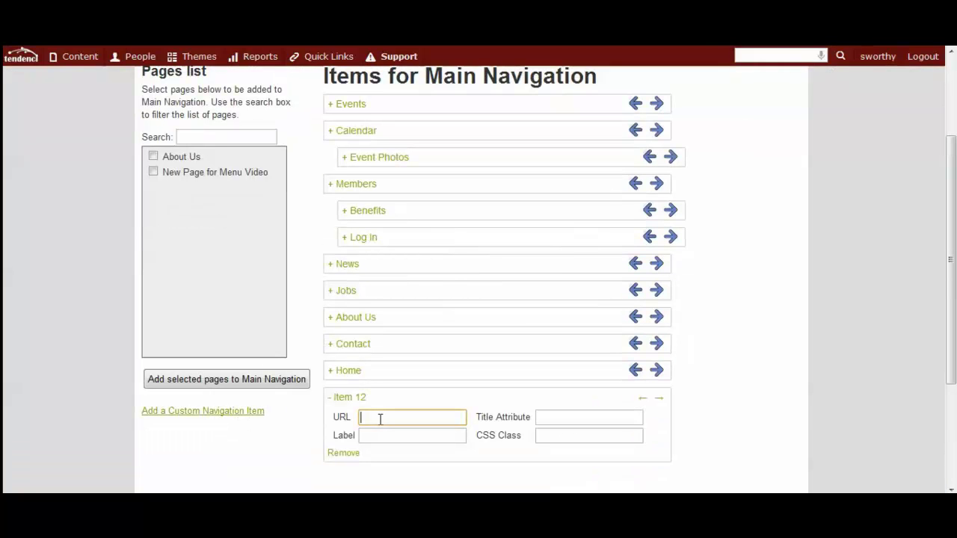
text(http://tendenci.com)
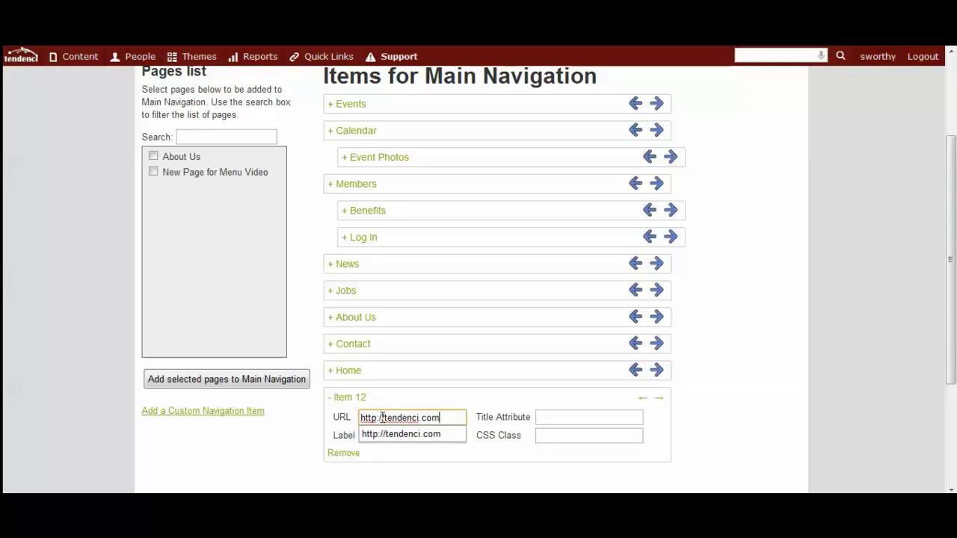
key(Tab)
text(Tendenci)
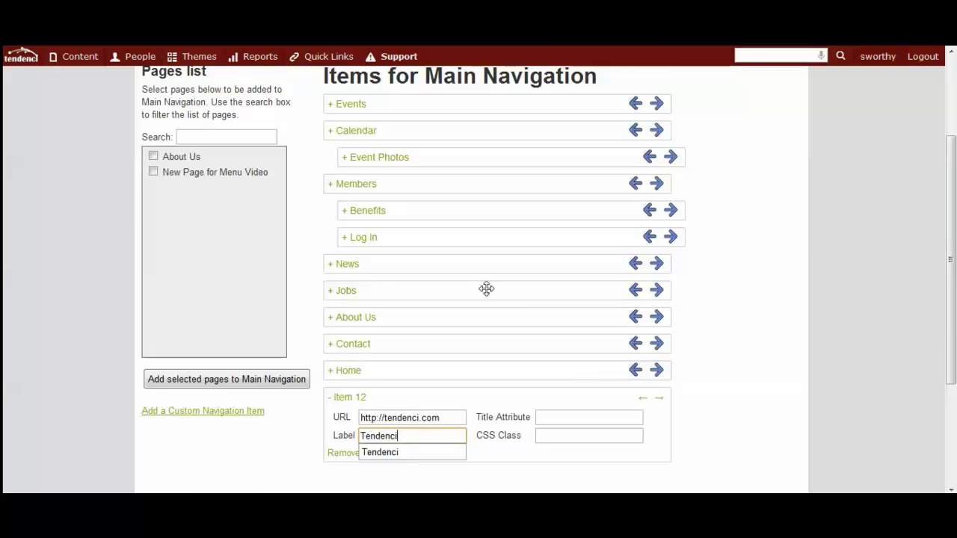
scroll(487, 288, down, 2)
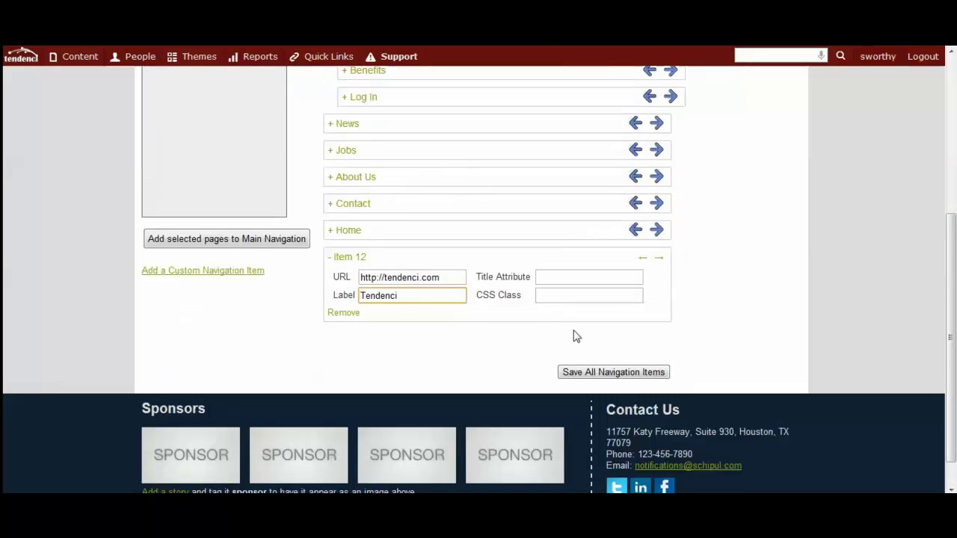
click(640, 378)
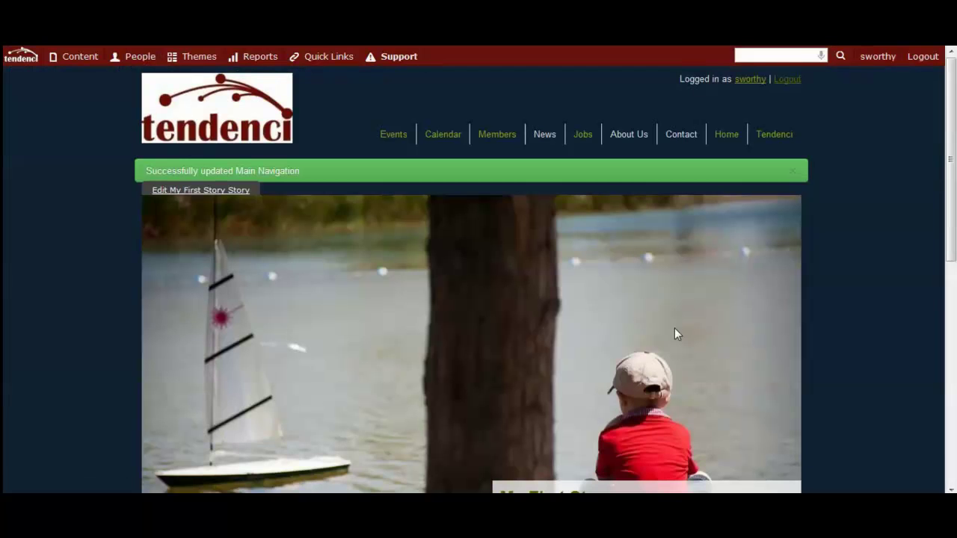
click(778, 142)
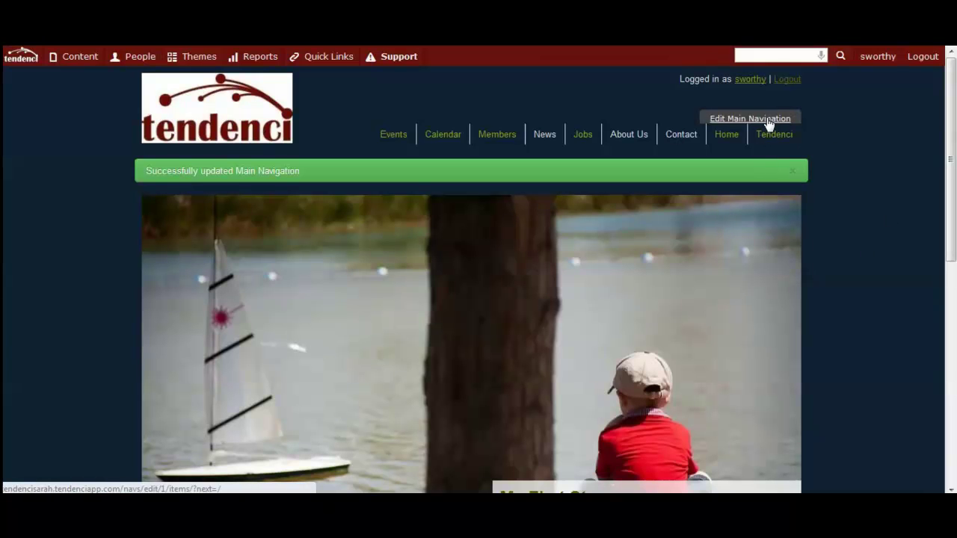
- Expand the Tendenci item in the main navigation editor and promote the Benefits sub-item to a top-level item
click(769, 121)
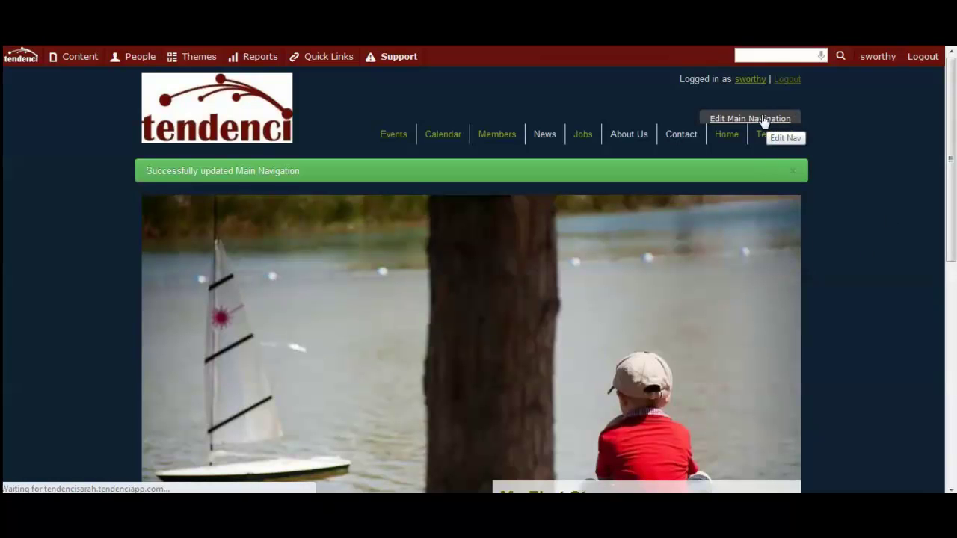
scroll(779, 258, down, 3)
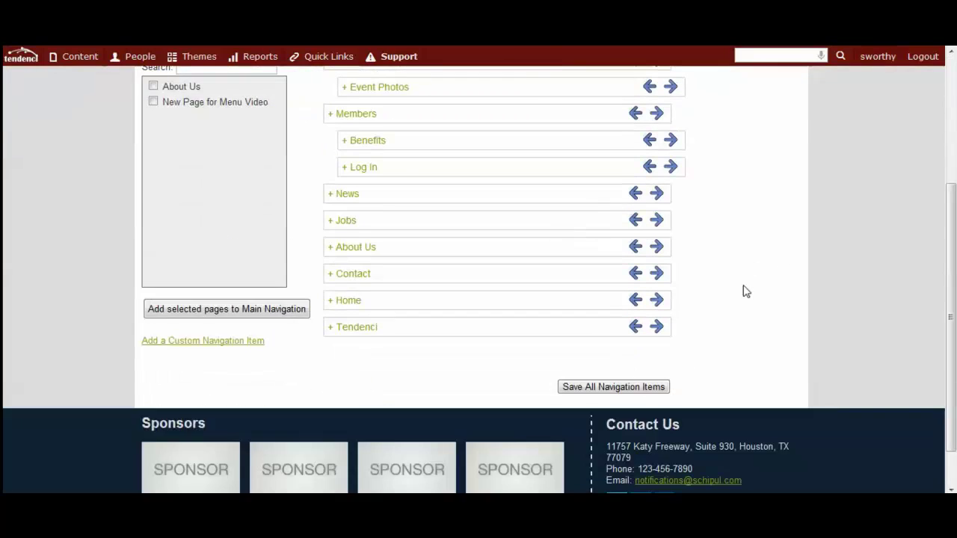
scroll(608, 367, up, 1)
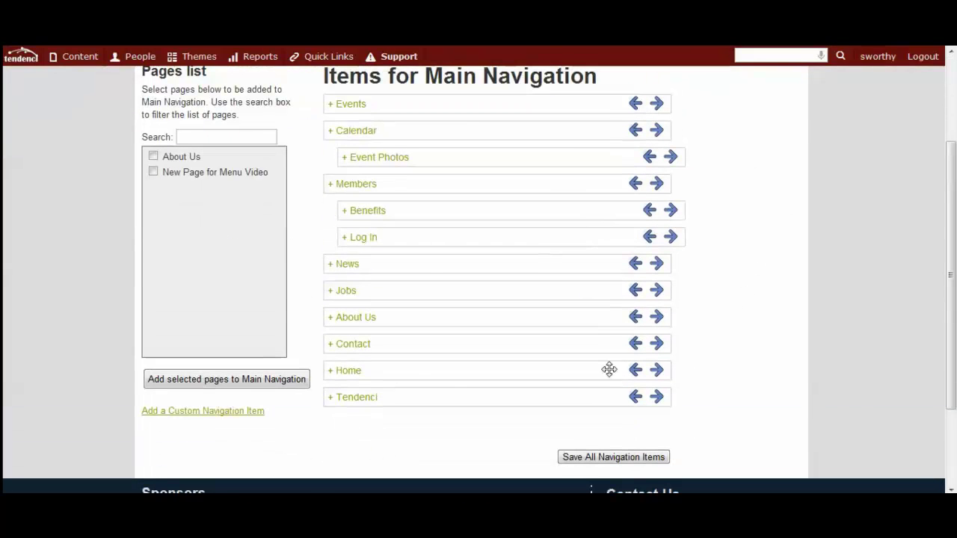
click(331, 398)
scroll(314, 359, up, 1)
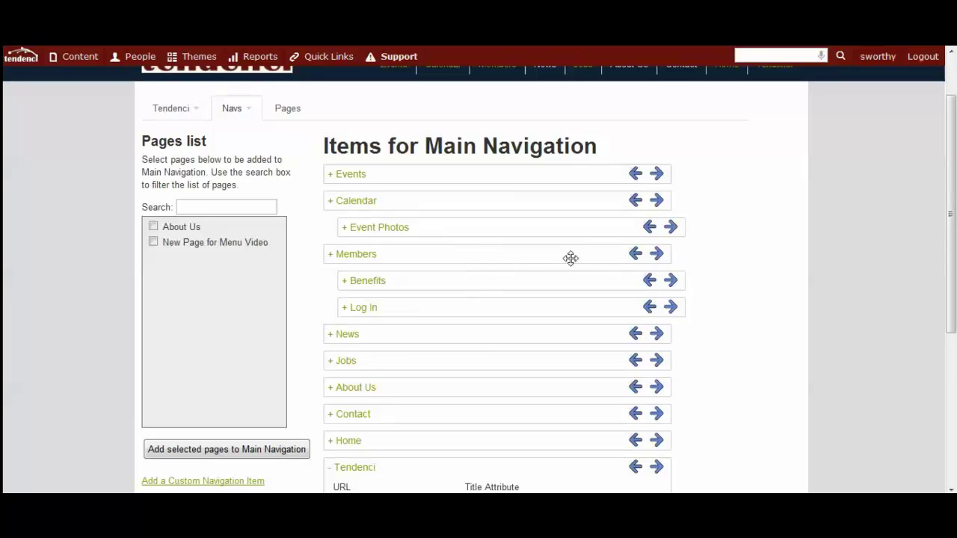
click(649, 281)
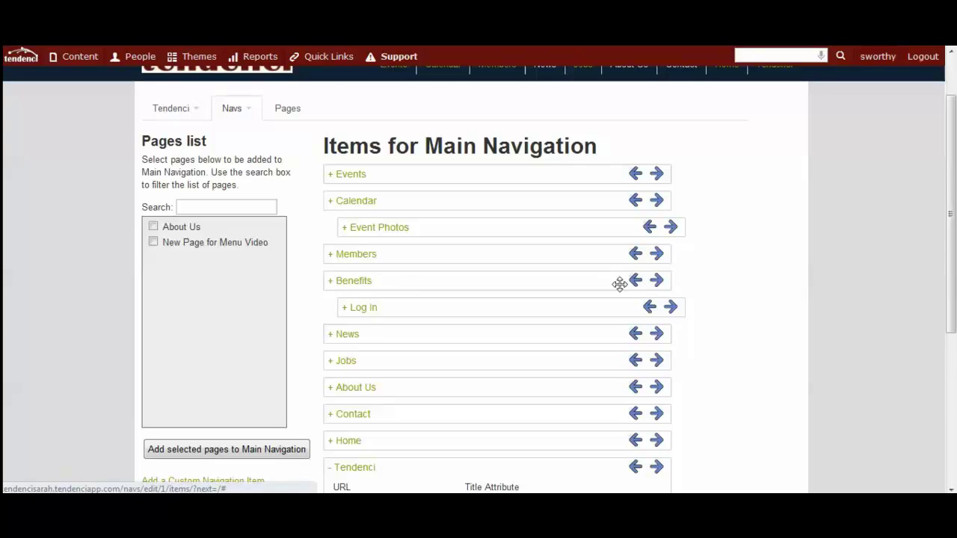
scroll(734, 331, down, 2)
scroll(747, 366, up, 3)
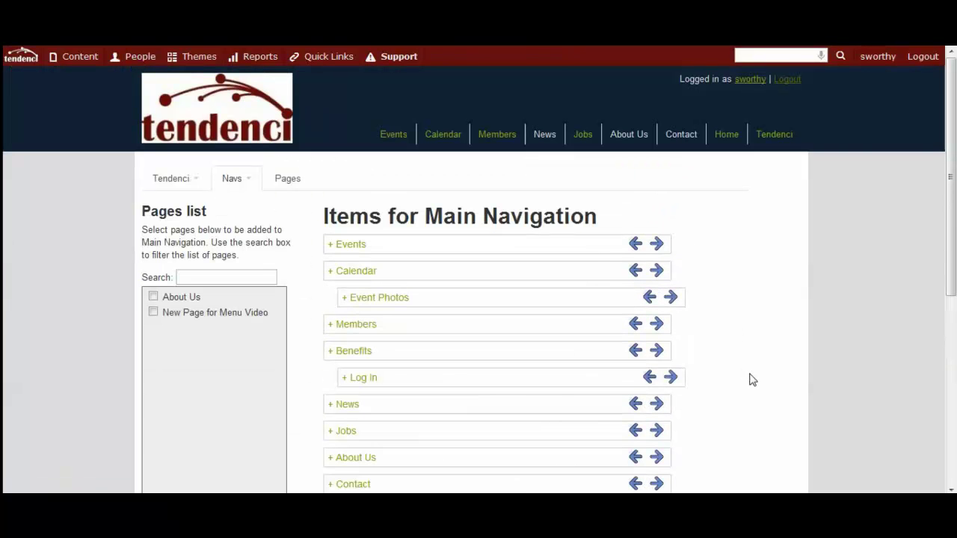